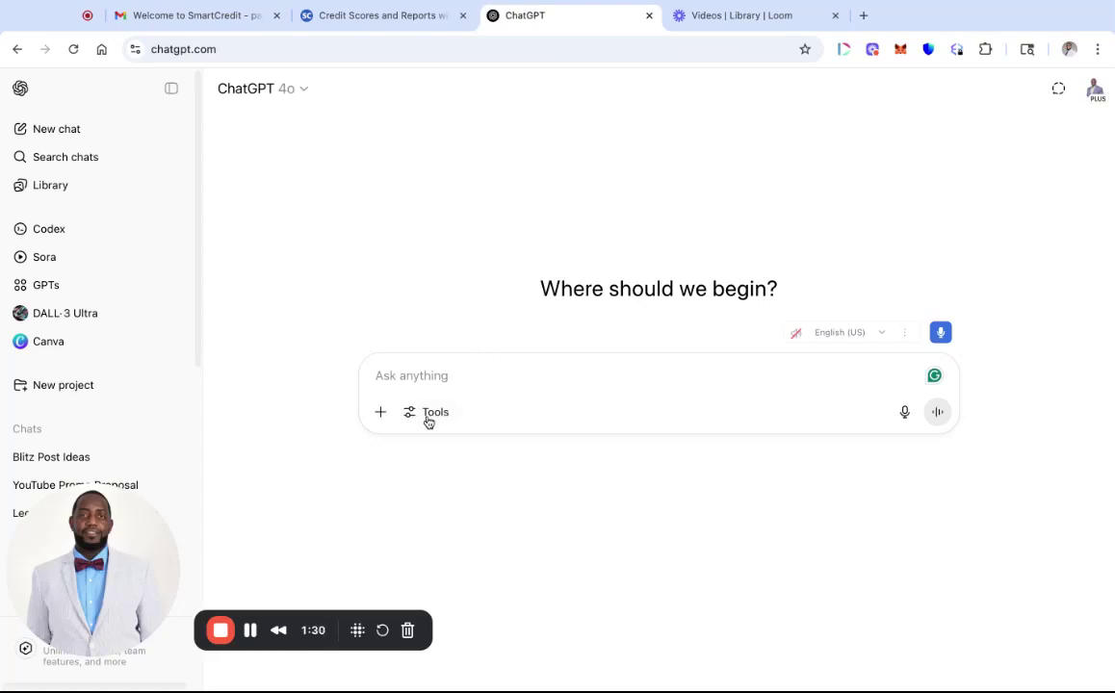
- Attach the file My TU Credit Report.pdf from the computer to the prompt
click(383, 414)
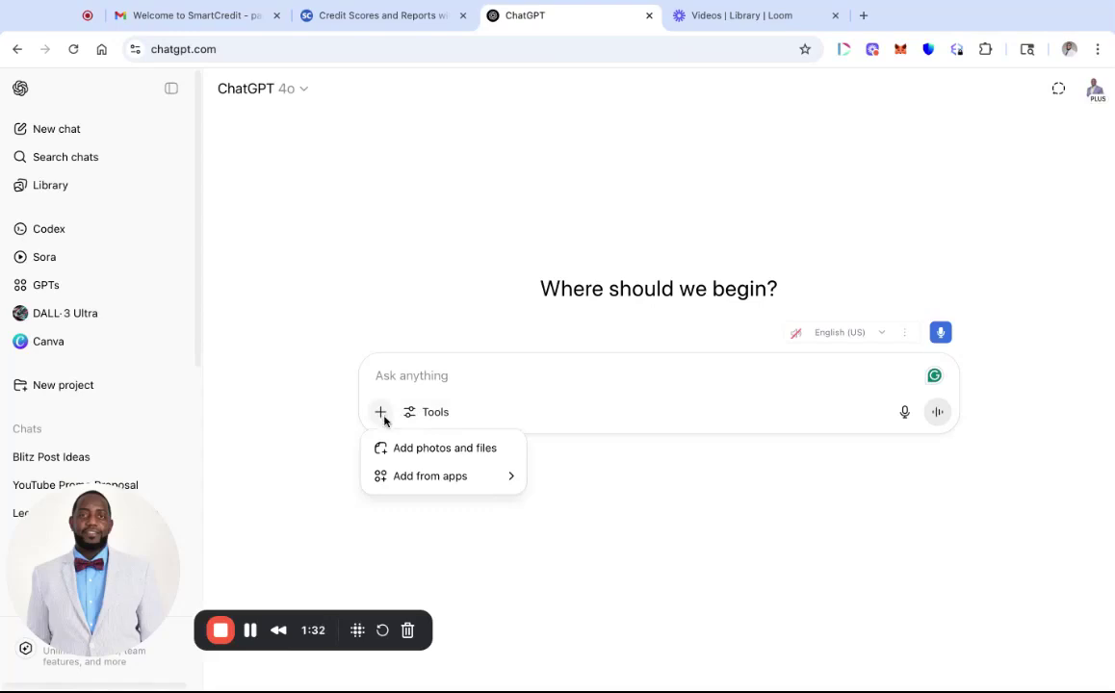
click(405, 456)
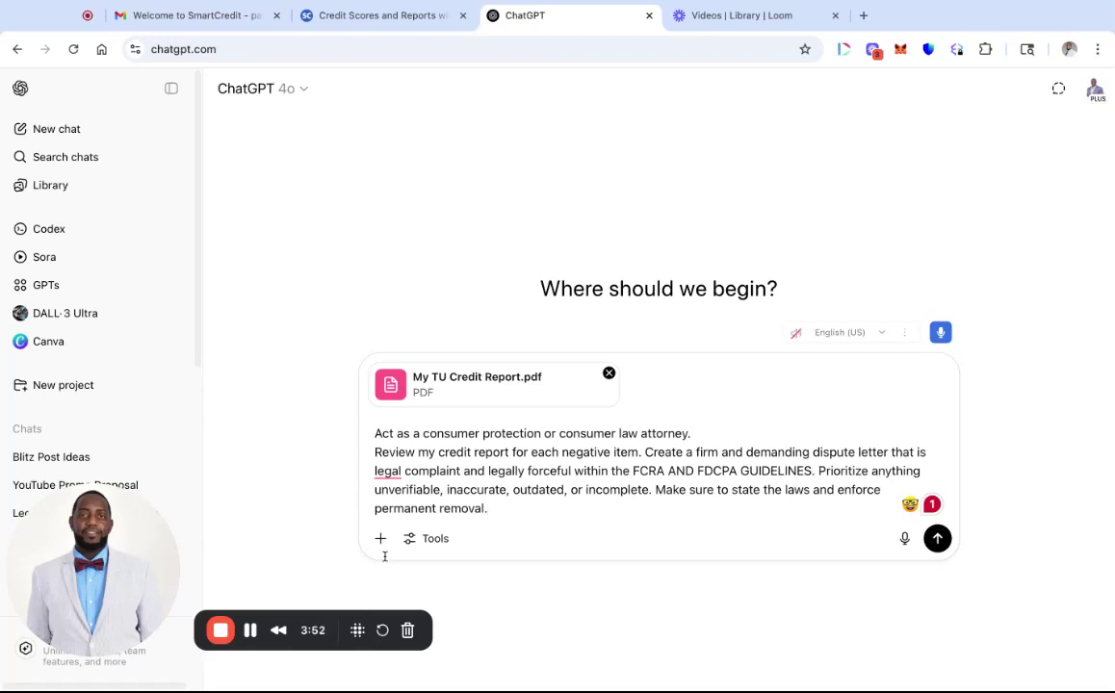
- Send the dispute-letter prompt with the credit report and let ChatGPT draft the letter
click(939, 540)
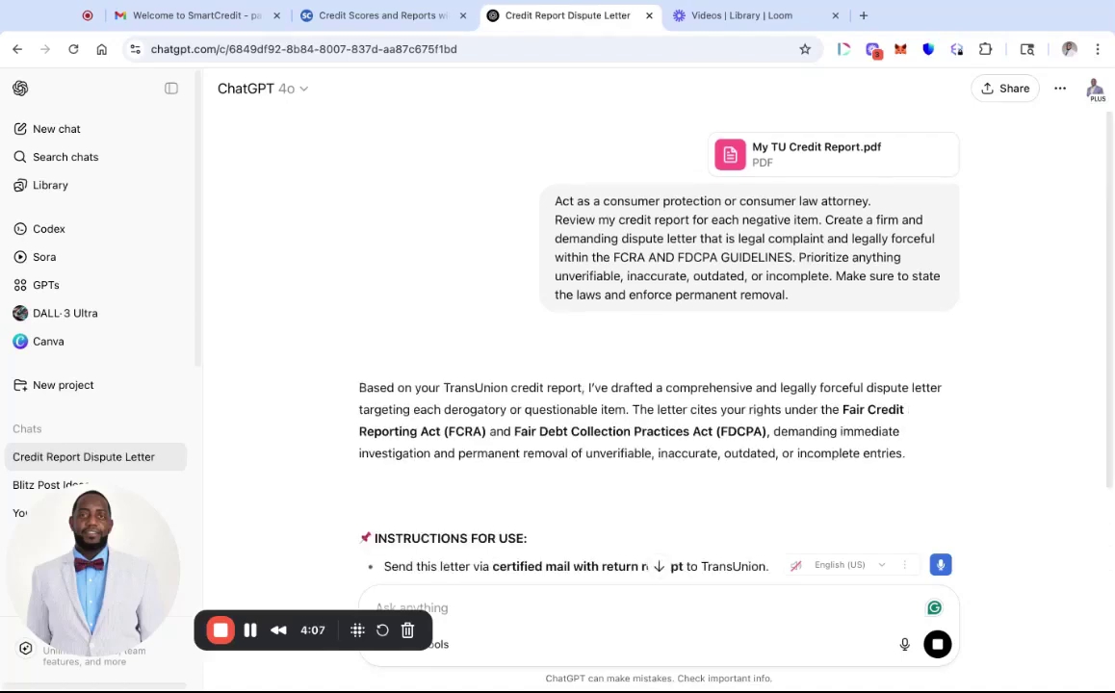
scroll(910, 483, down, 1)
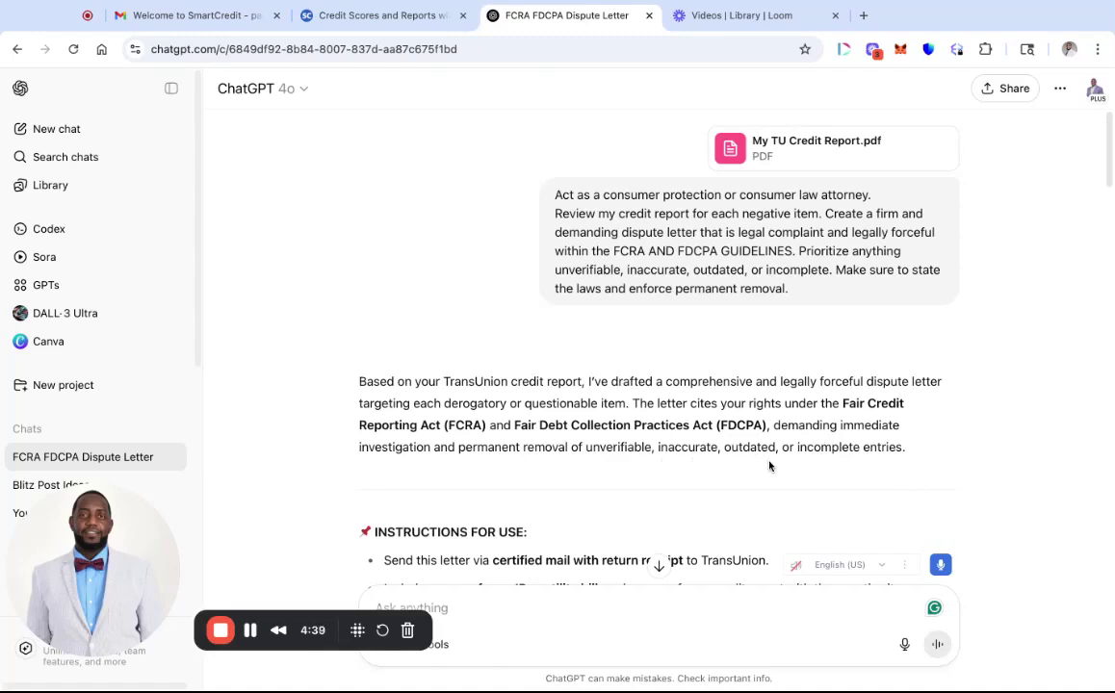
- Scroll to the FCRA/FDCPA DISPUTE LETTER addressed to TransUnion, citing FCRA §611 and FDCPA §809
scroll(770, 462, down, 1)
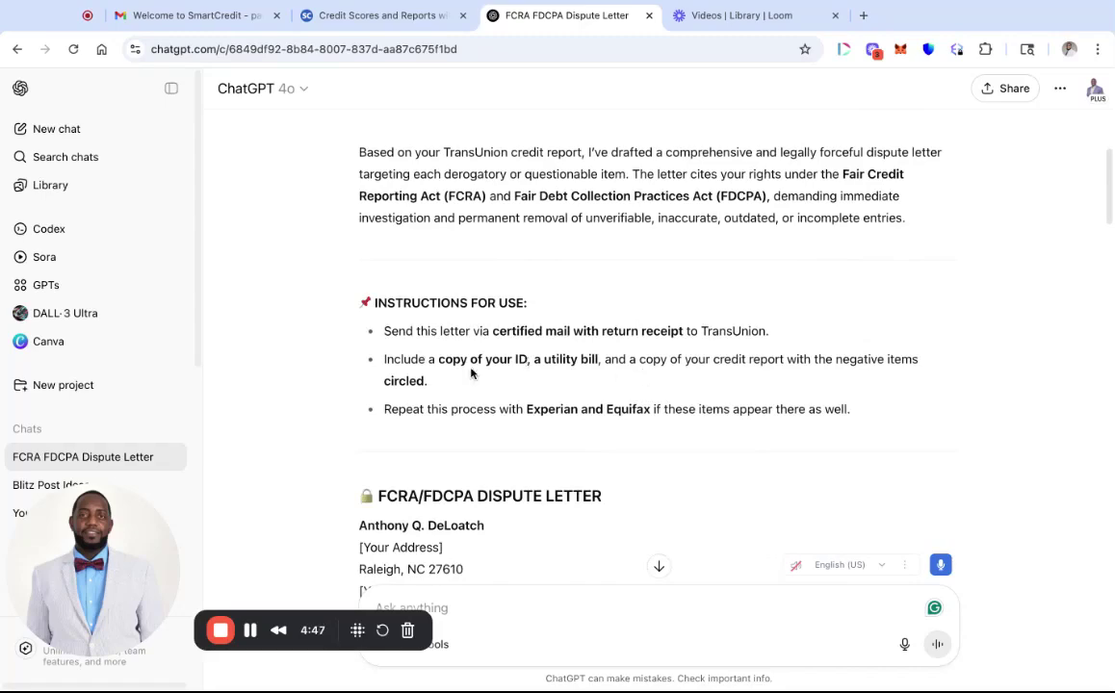
scroll(708, 389, down, 1)
scroll(709, 389, down, 1)
scroll(711, 388, down, 1)
scroll(711, 388, down, 1)
scroll(712, 388, down, 2)
scroll(710, 389, down, 2)
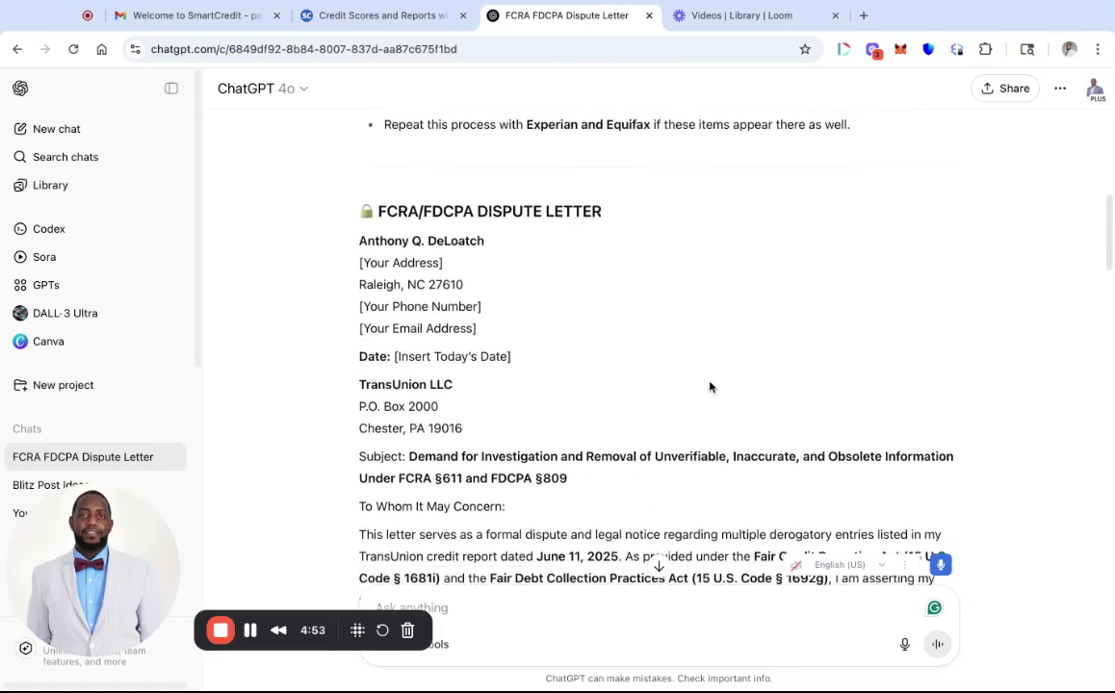